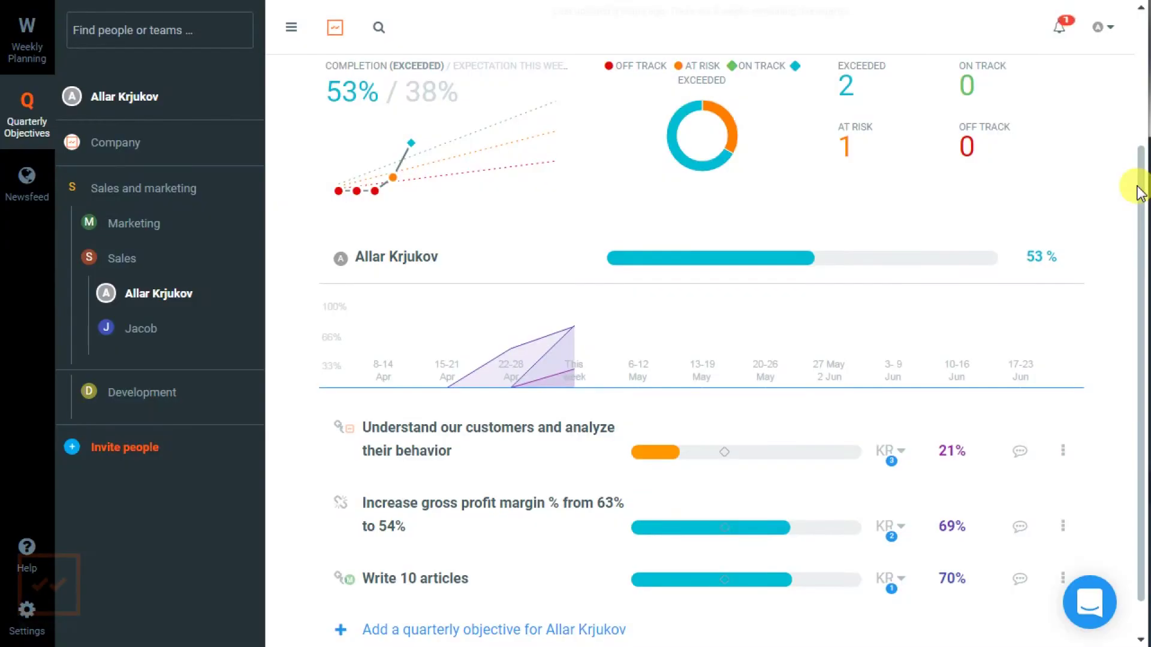
From the customer objective's More menu, open its details page with three key results
{"action": "left_click", "coordinate": [1065, 454]}
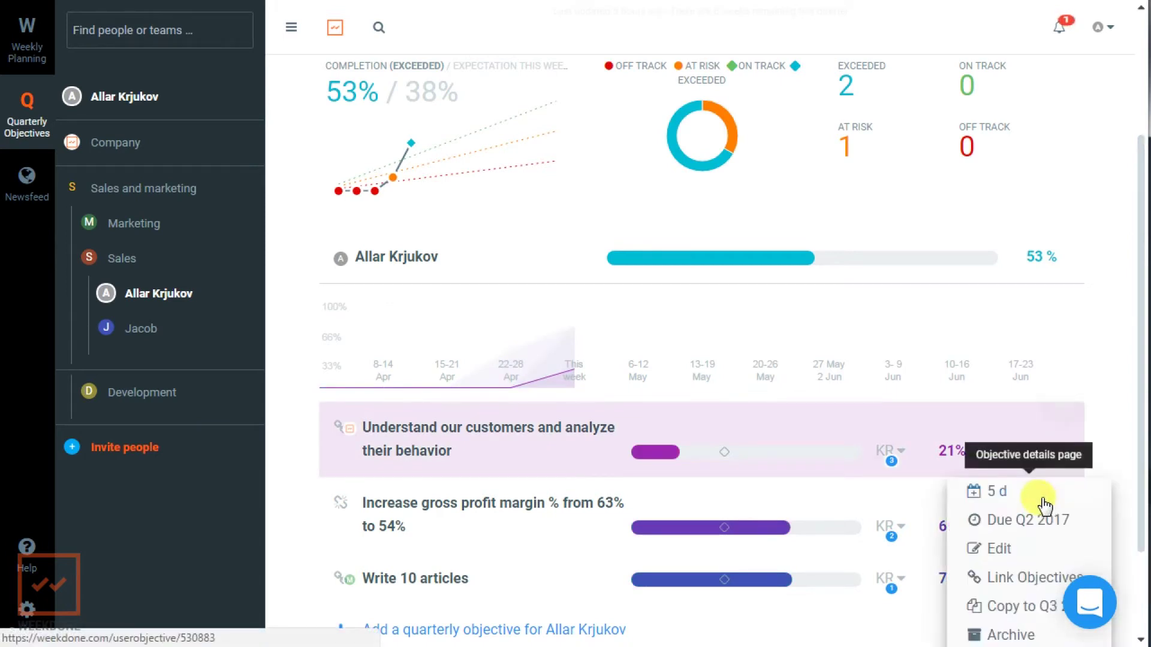
{"action": "left_click", "coordinate": [1040, 499]}
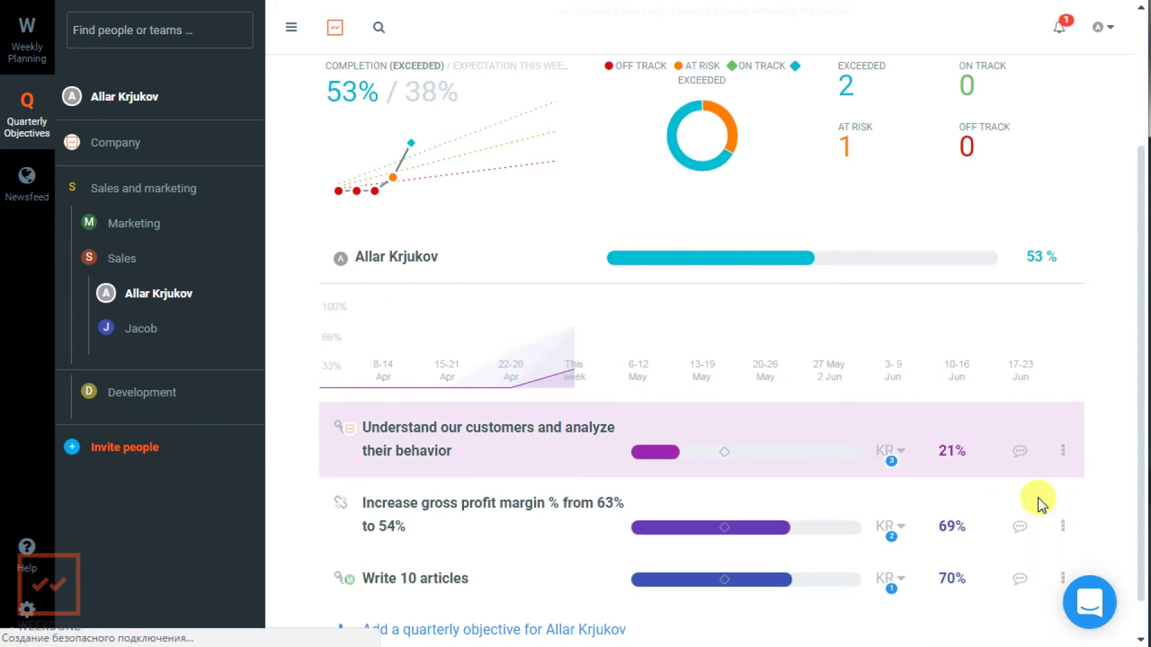
{"action": "scroll", "coordinate": [1073, 431], "scroll_direction": "down", "scroll_amount": 5}
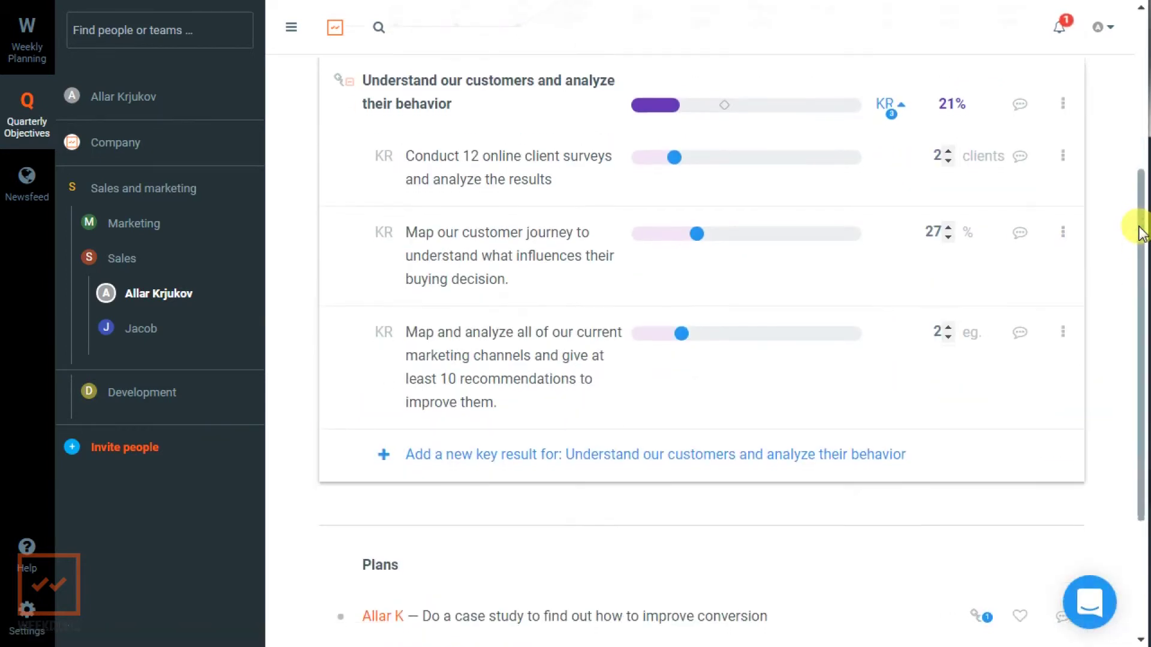
{"action": "left_click_drag", "start_coordinate": [1139, 224], "coordinate": [1138, 370]}
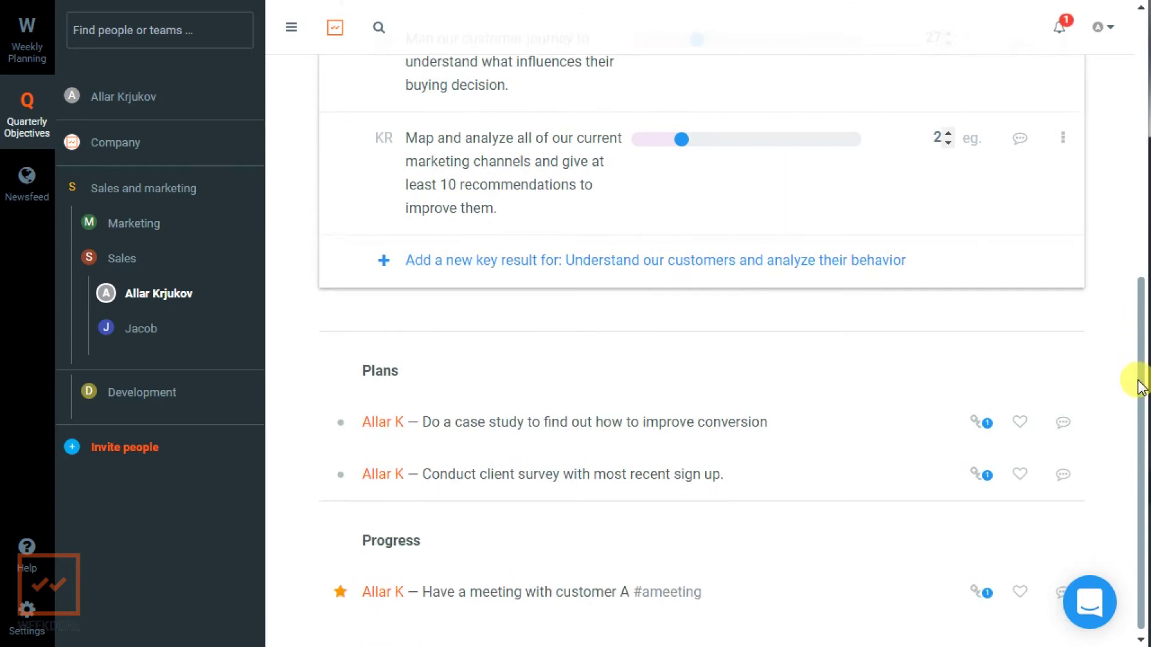
{"action": "left_click_drag", "start_coordinate": [1133, 327], "coordinate": [1113, 140]}
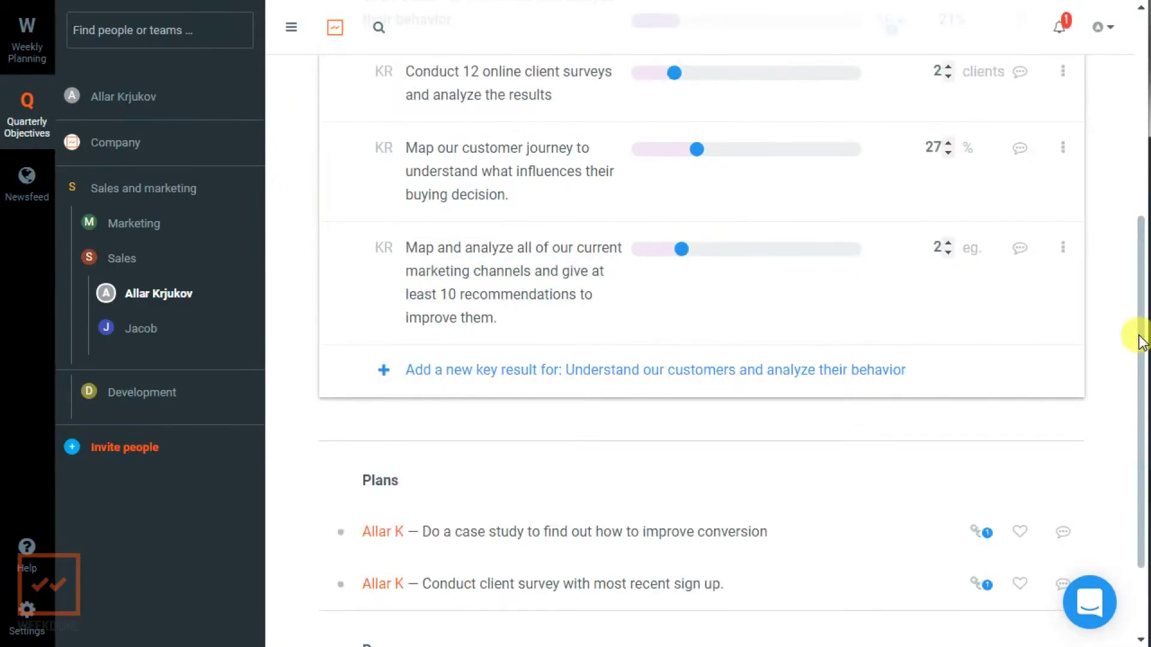
{"action": "left_click_drag", "start_coordinate": [1139, 341], "coordinate": [1135, 247]}
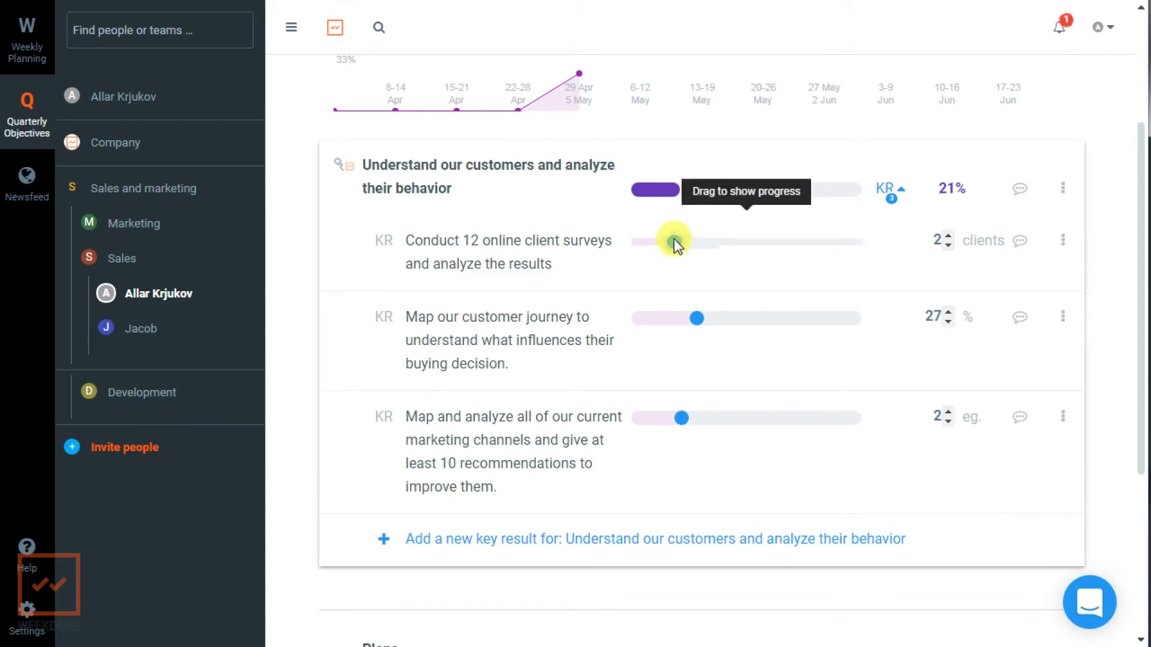
Raise the 'Conduct 12 online client surveys' progress slider, then trim it slightly lower
{"action": "left_click", "coordinate": [713, 241]}
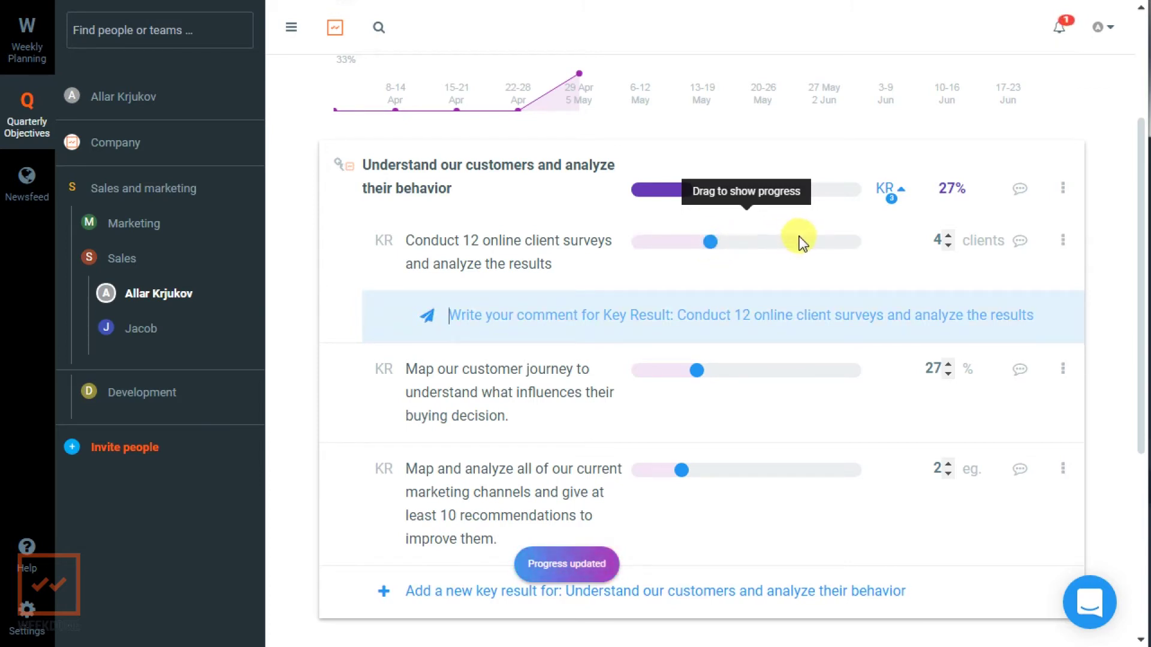
{"action": "left_click_drag", "start_coordinate": [1136, 249], "coordinate": [1143, 217]}
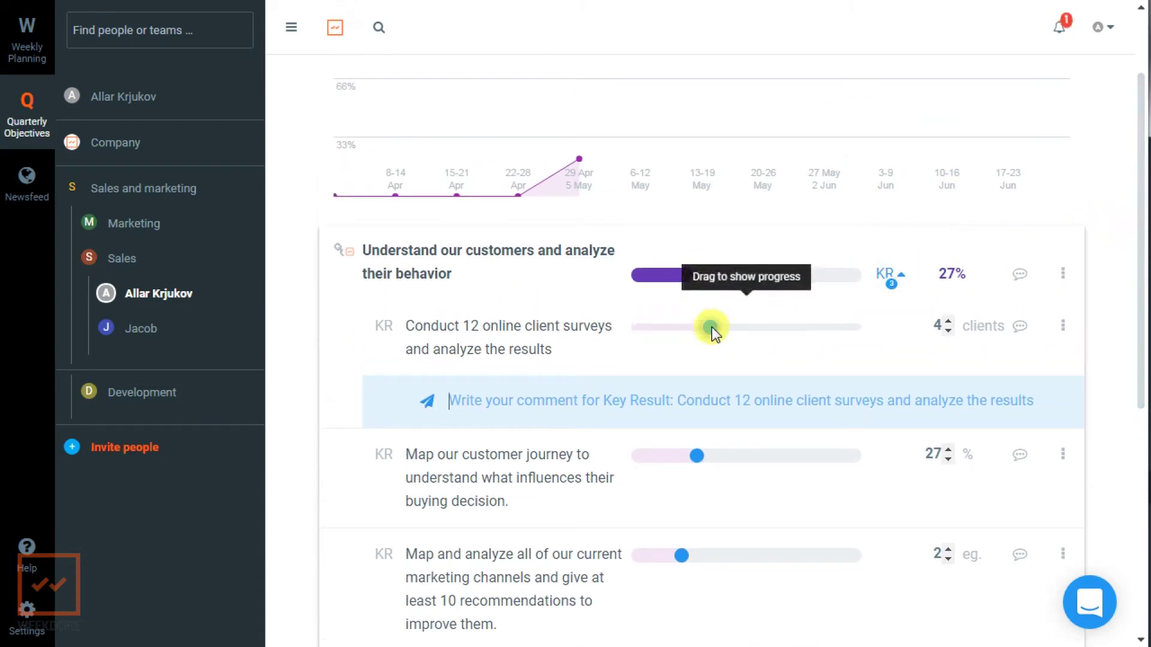
{"action": "left_click_drag", "start_coordinate": [712, 328], "coordinate": [689, 329]}
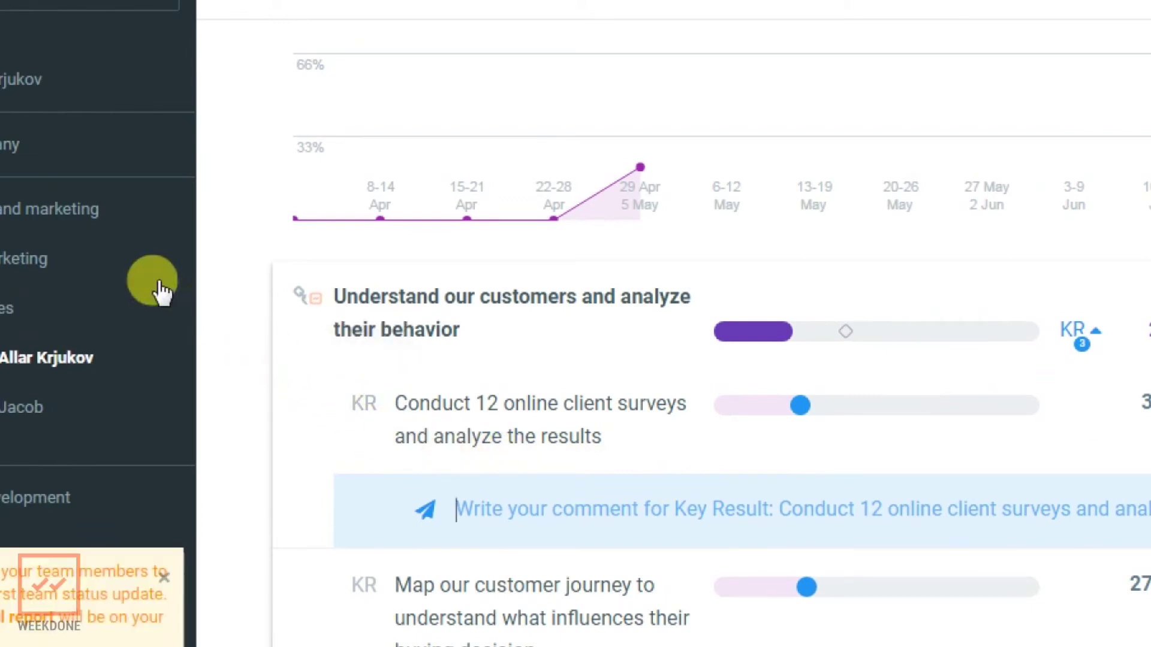
Look through Weekly Planning and the Quarterly Objectives dashboard, then open your own plans for this week
{"action": "scroll", "coordinate": [4, 156], "scroll_direction": "down", "scroll_amount": 2}
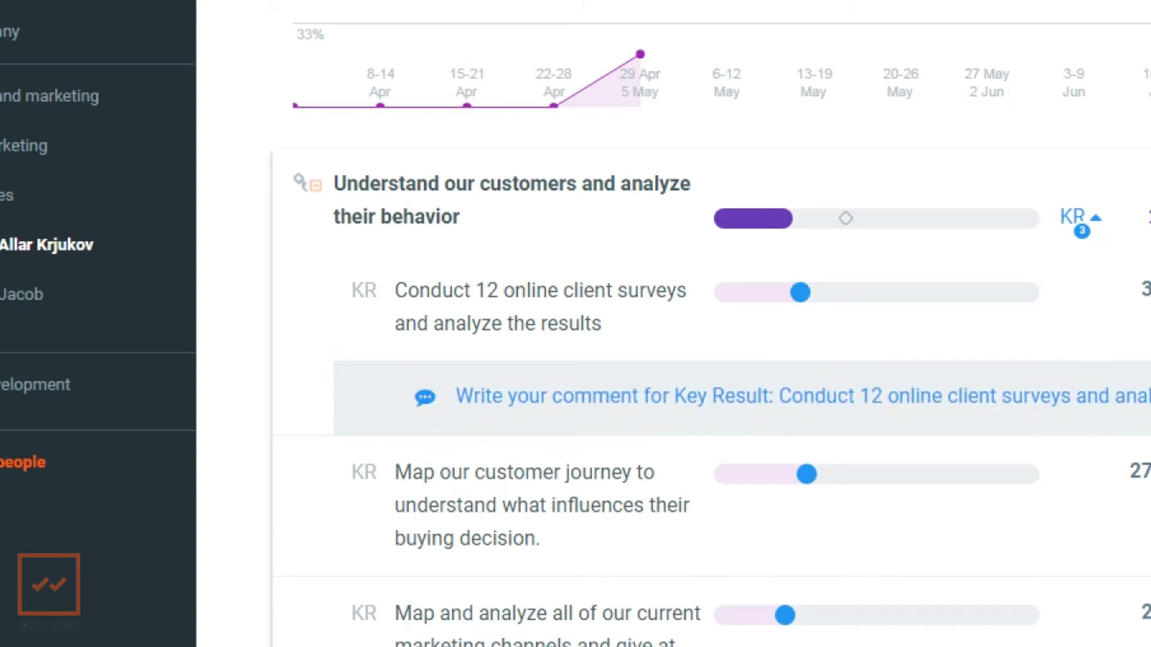
{"action": "left_click", "coordinate": [34, 43]}
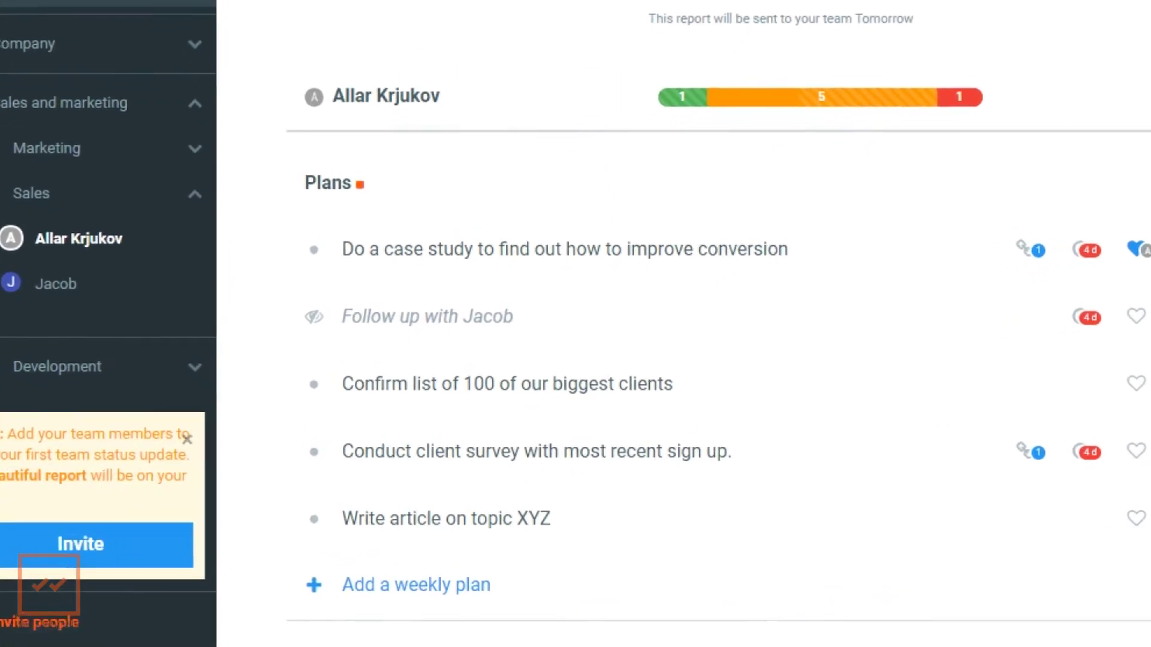
{"action": "scroll", "coordinate": [1072, 243], "scroll_direction": "down", "scroll_amount": 3}
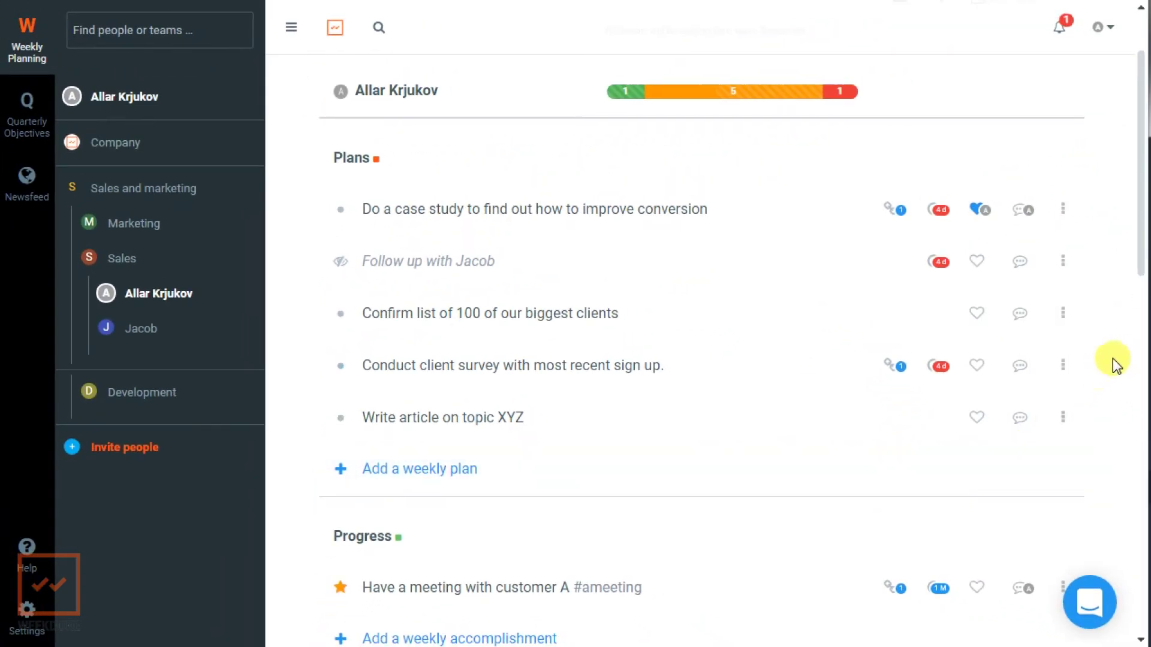
{"action": "left_click", "coordinate": [28, 121]}
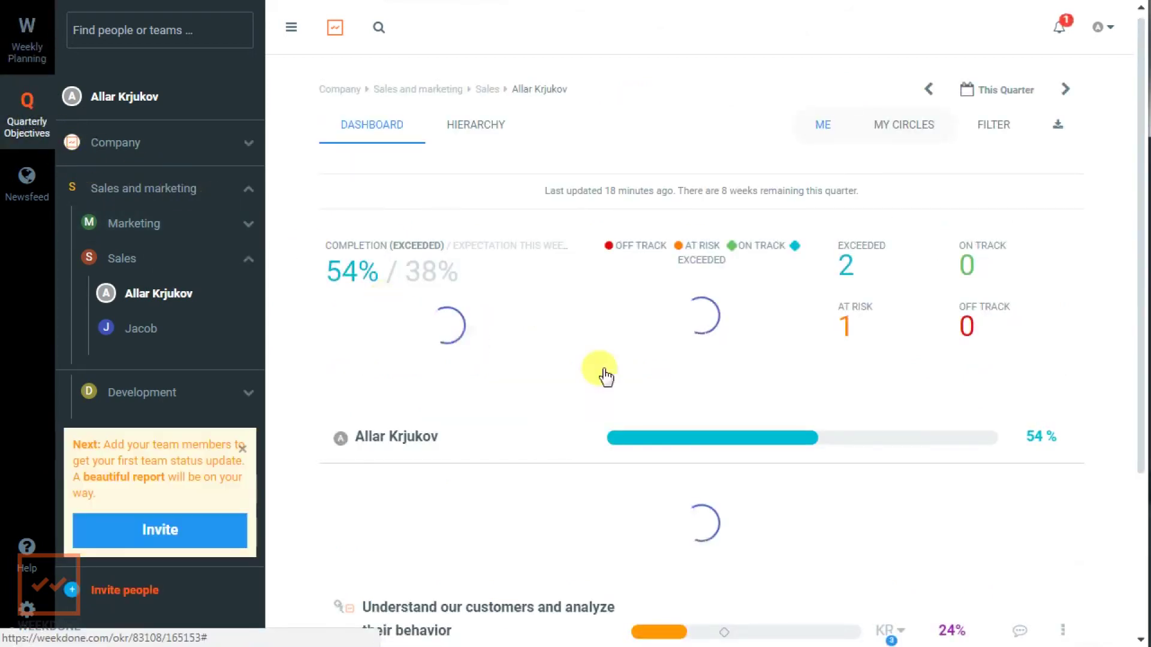
{"action": "scroll", "coordinate": [1142, 144], "scroll_direction": "down", "scroll_amount": 3}
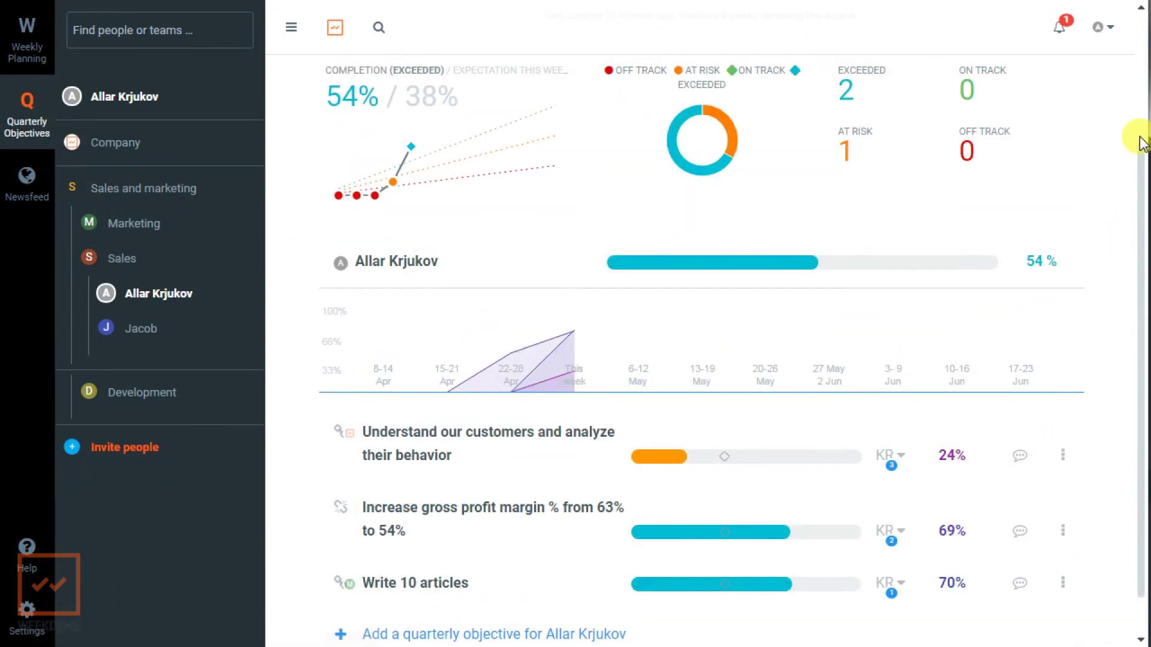
{"action": "left_click", "coordinate": [107, 95]}
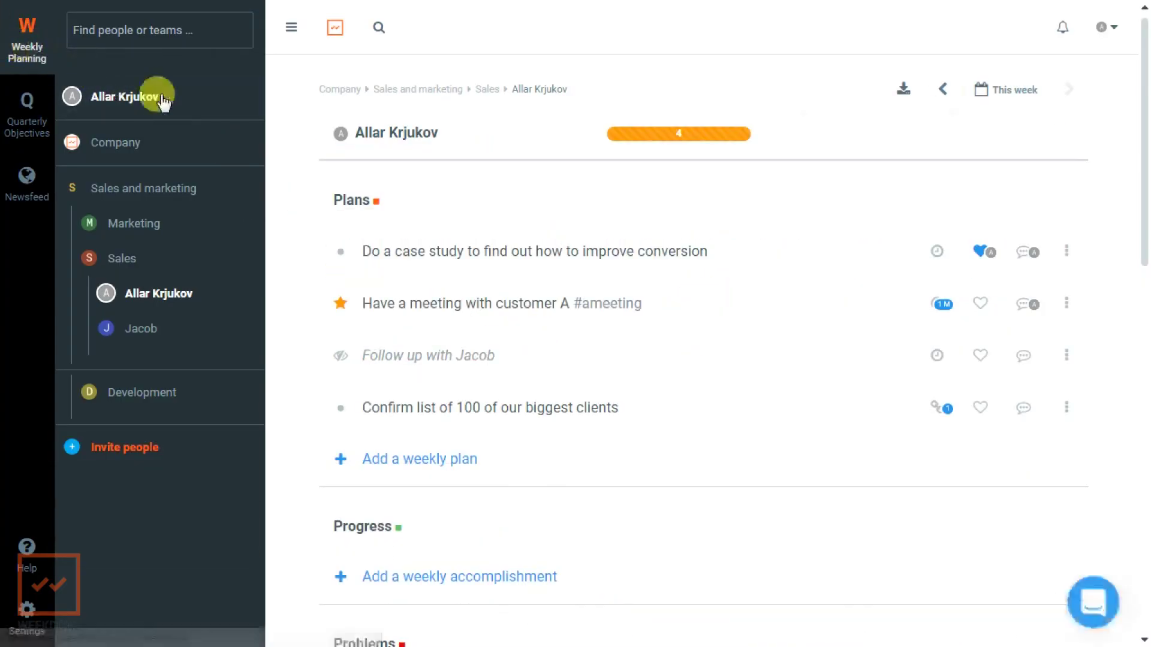
Add the plan 'Conduct client survey with most recent sign up.' and link it to 'Understand our customers'
{"action": "left_click", "coordinate": [443, 458]}
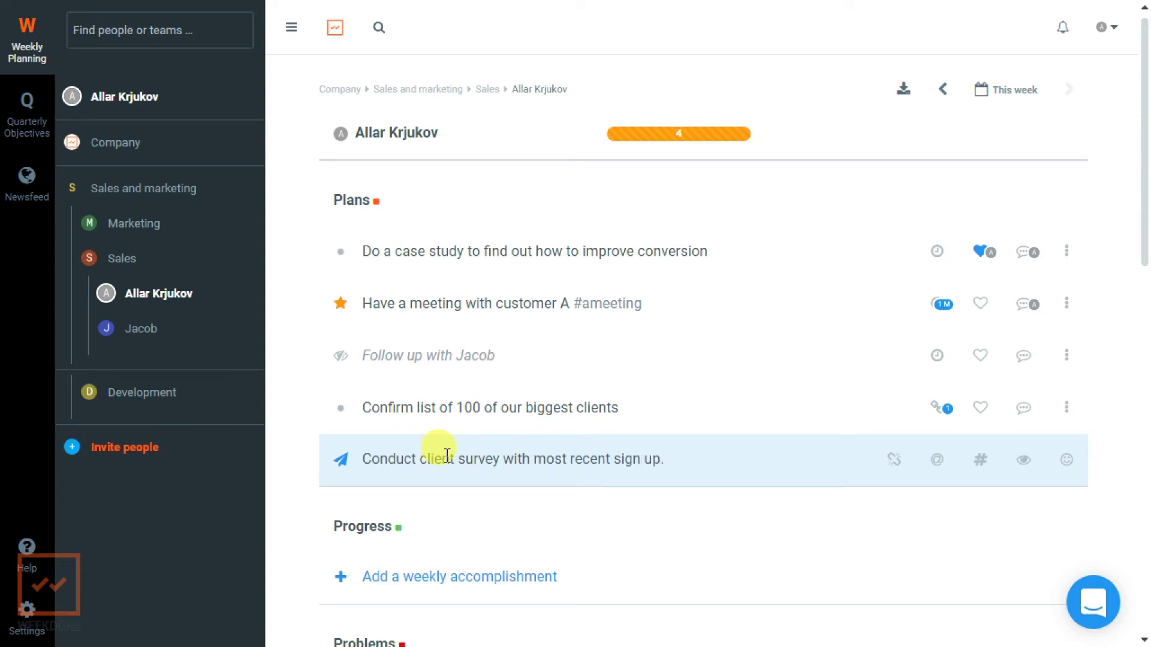
{"action": "key", "text": "Return"}
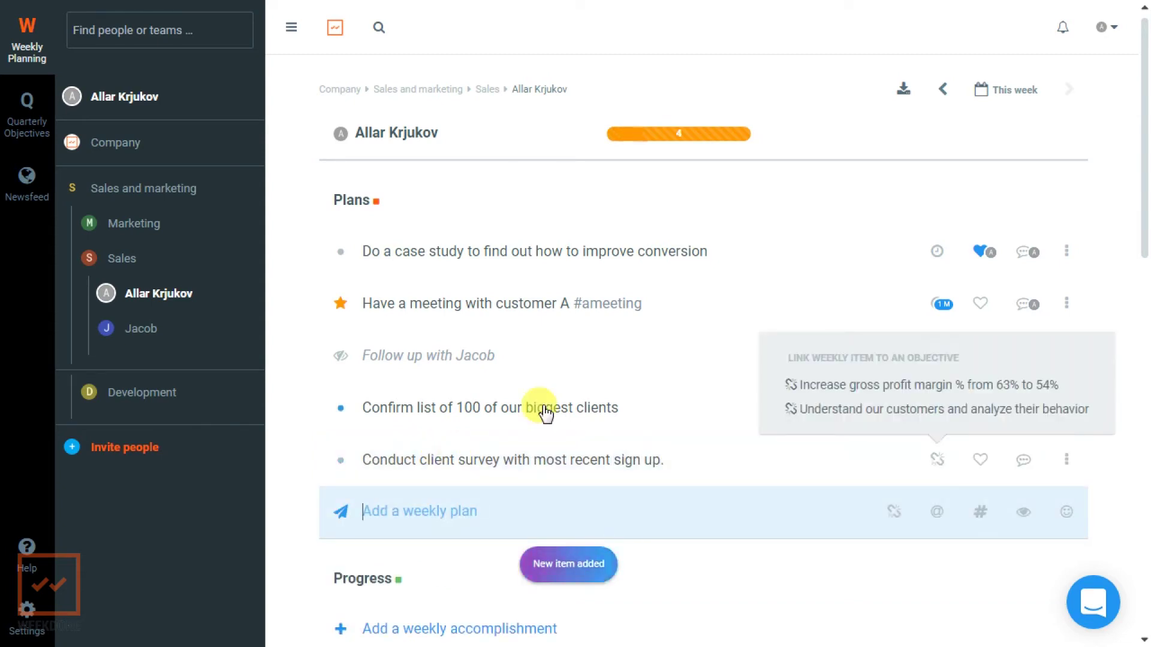
{"action": "left_click", "coordinate": [1068, 462]}
{"action": "scroll", "coordinate": [1070, 488], "scroll_direction": "down", "scroll_amount": 3}
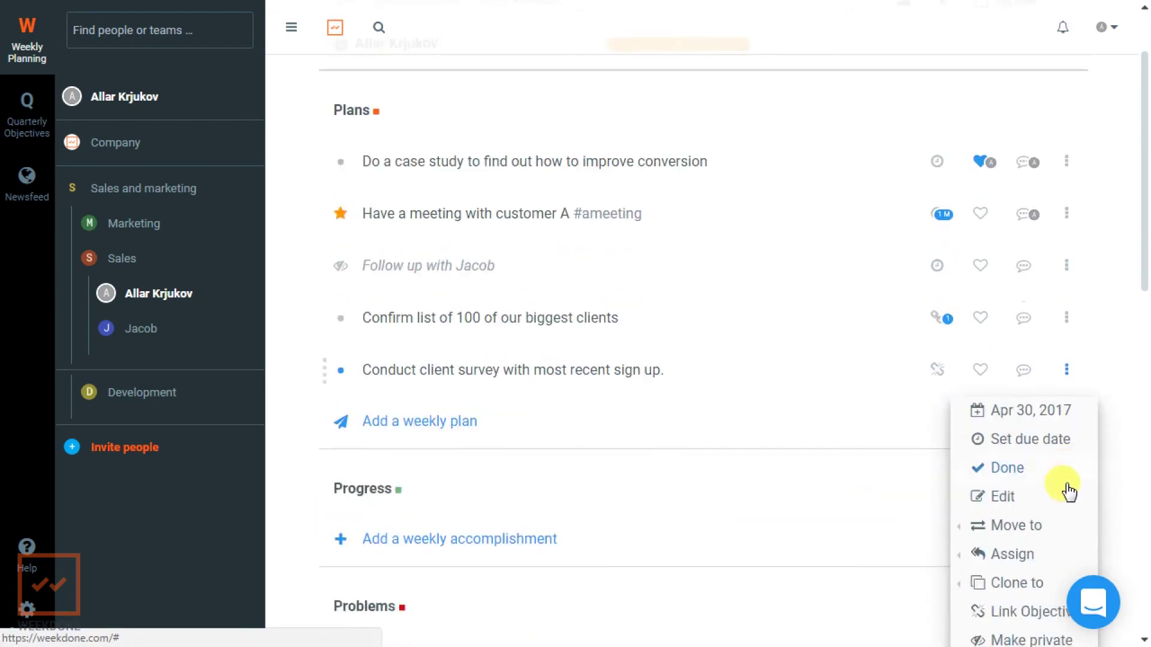
{"action": "scroll", "coordinate": [1069, 489], "scroll_direction": "down", "scroll_amount": 2}
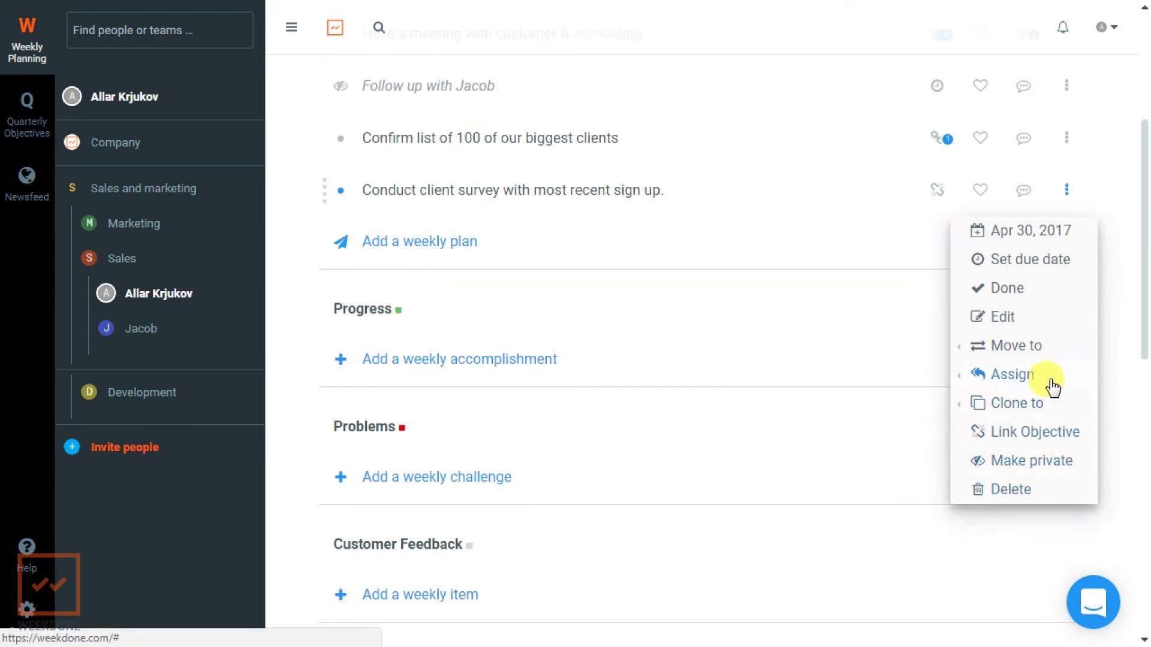
{"action": "left_click", "coordinate": [1041, 434]}
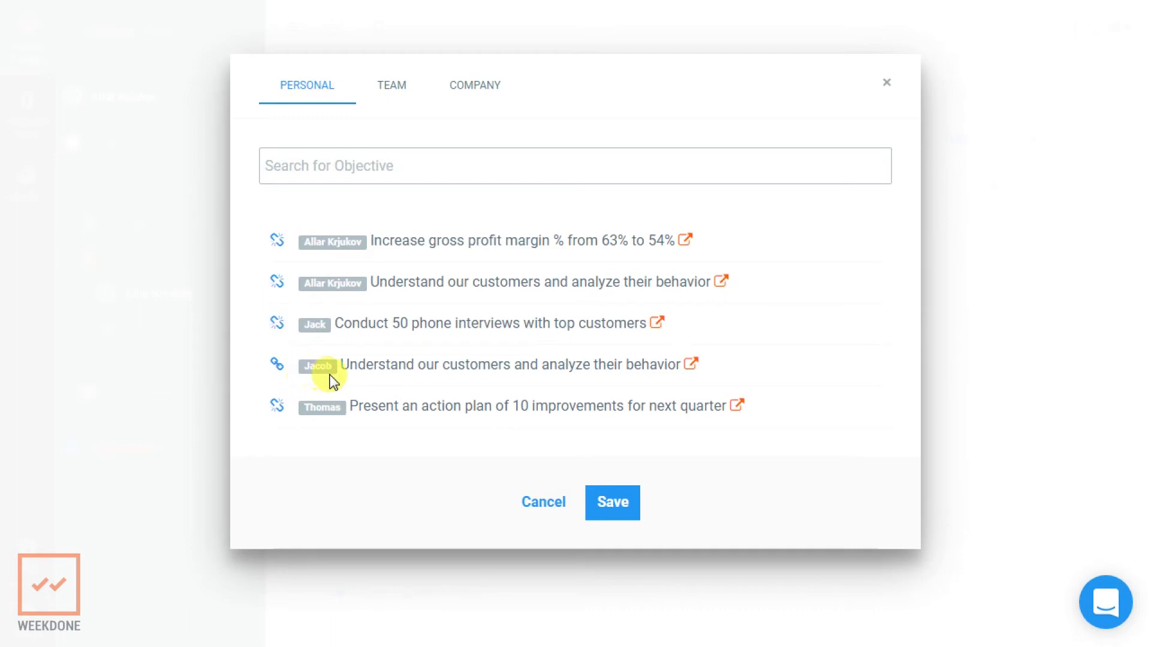
{"action": "left_click", "coordinate": [607, 511]}
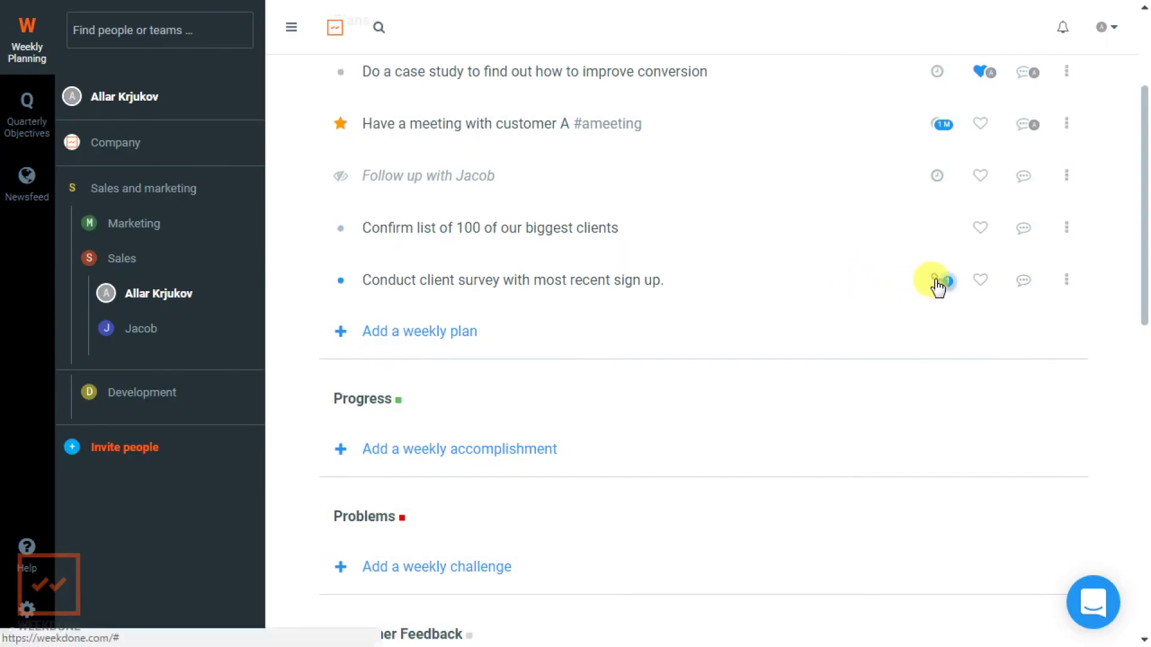
Unlink the first listed objective from the survey plan in its quick link popup
{"action": "mouse_move", "coordinate": [939, 286]}
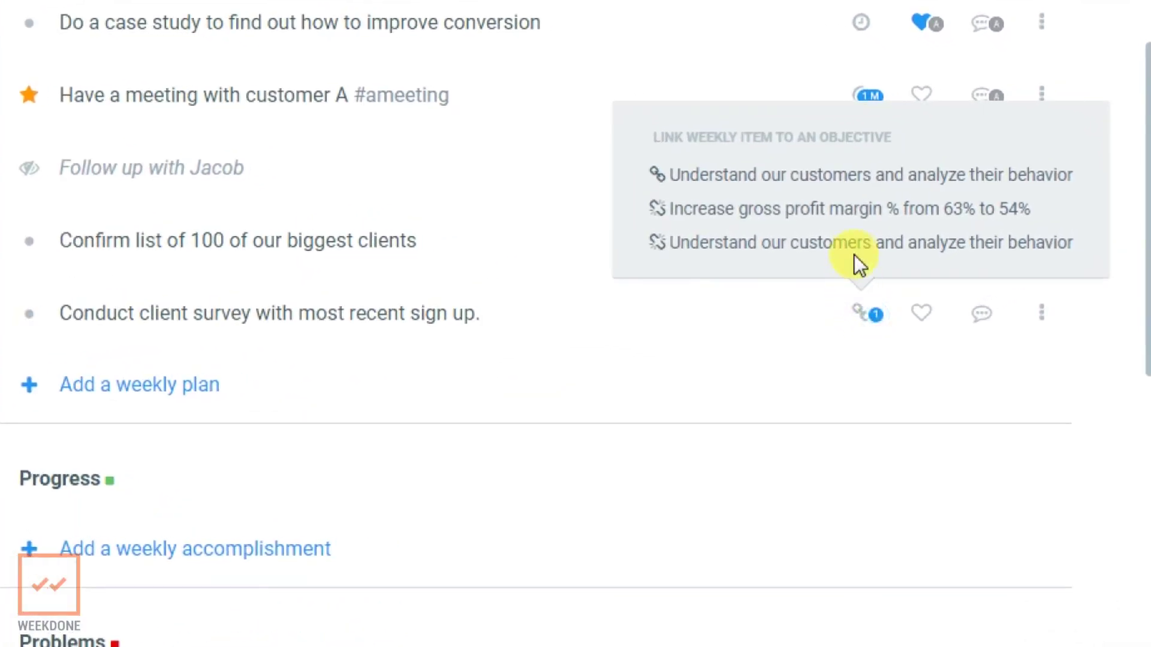
{"action": "left_click", "coordinate": [659, 175]}
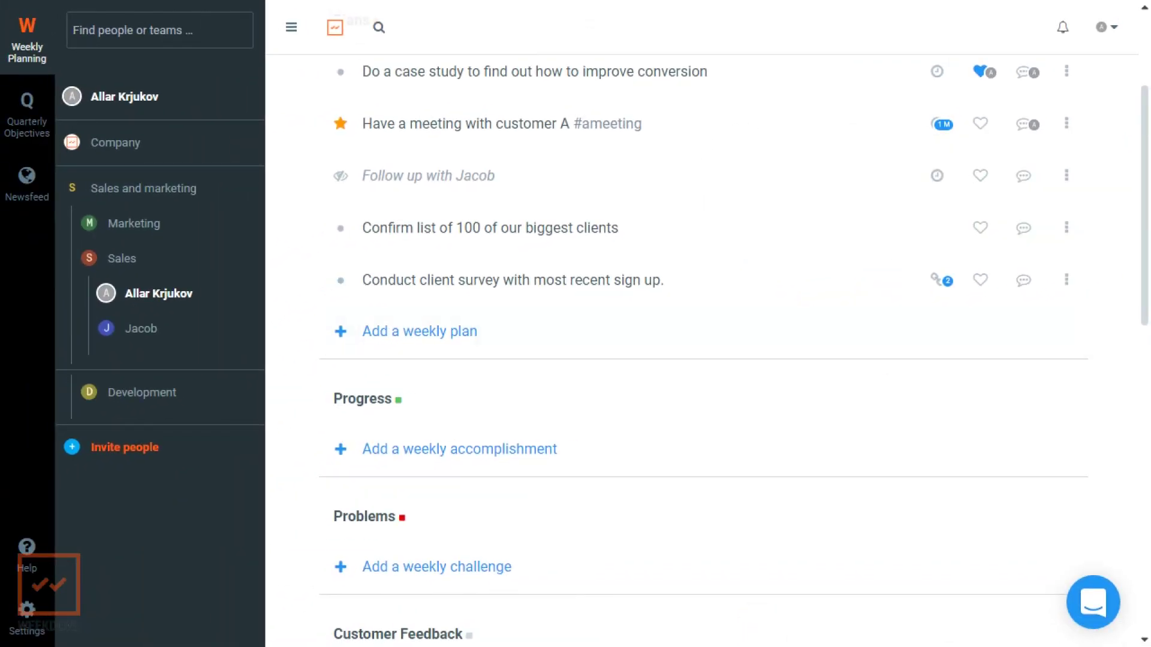
Also link the client survey plan to 'Increase gross profit margin % from 63% to 54%'
{"action": "left_click", "coordinate": [1071, 326]}
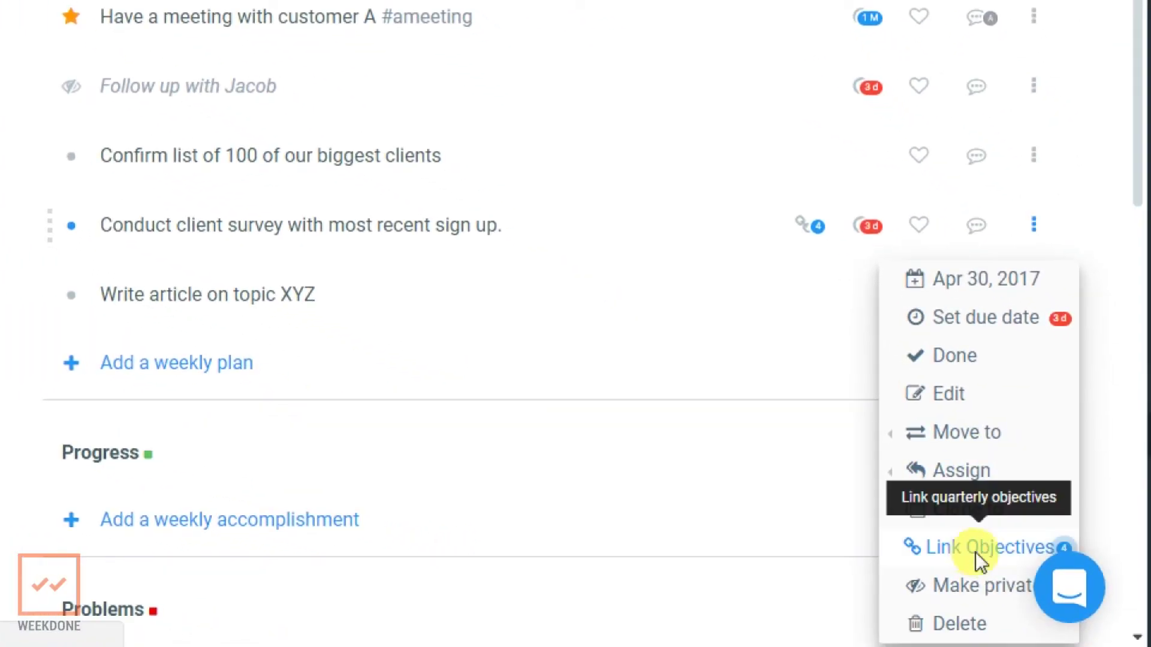
{"action": "left_click", "coordinate": [975, 552]}
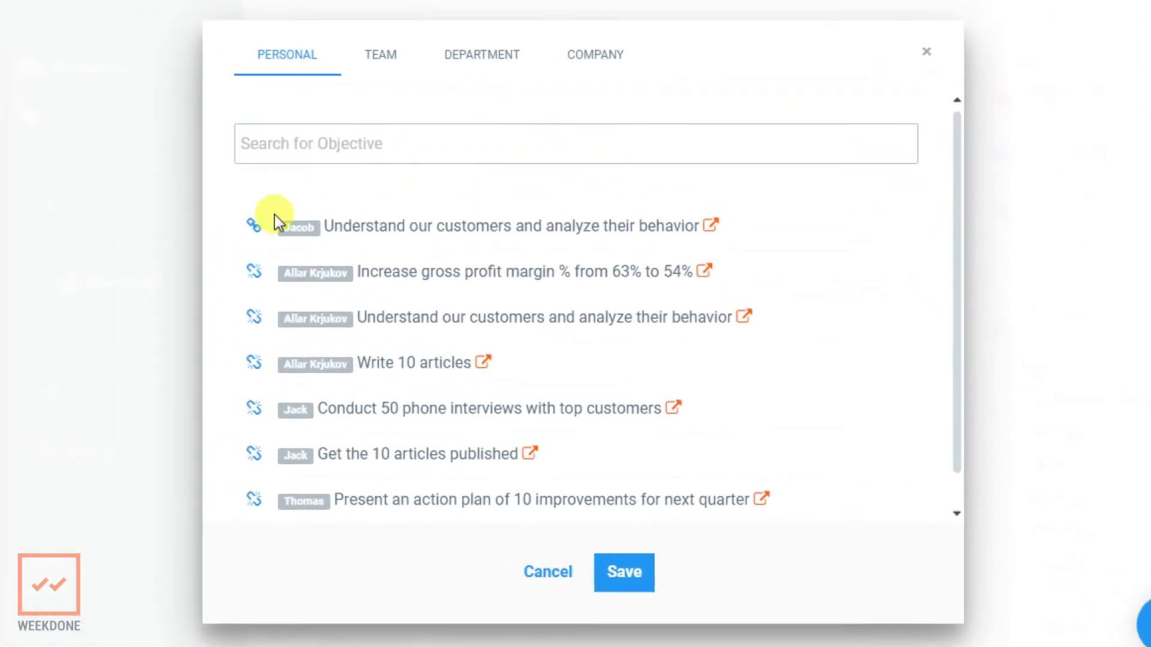
{"action": "left_click", "coordinate": [392, 60]}
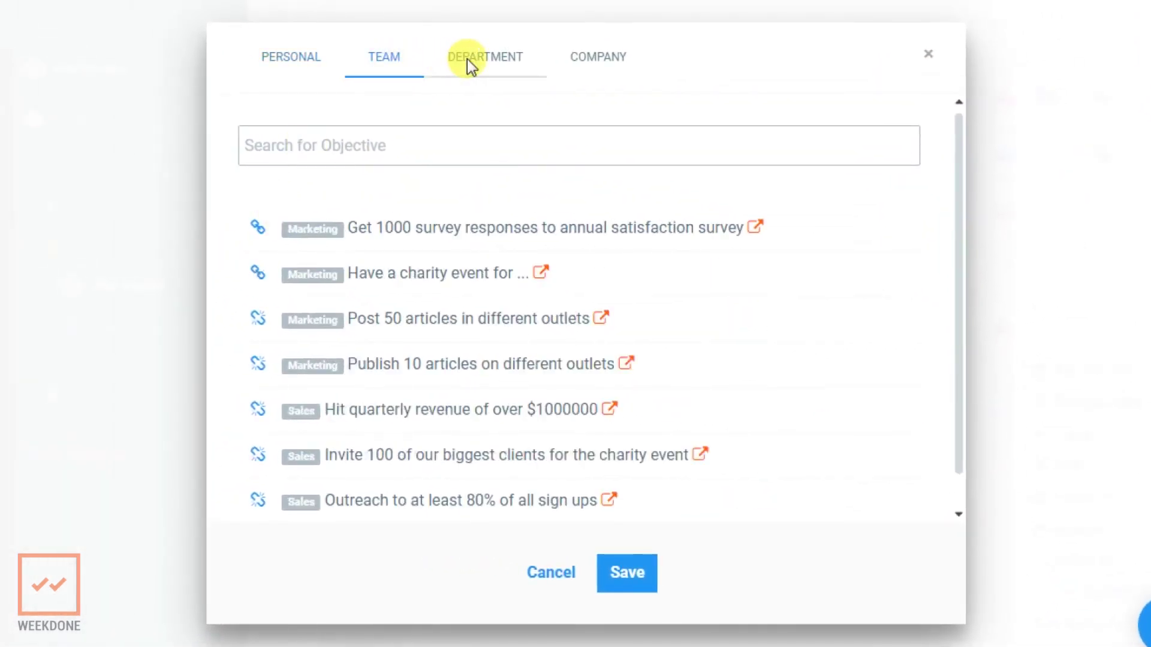
{"action": "left_click", "coordinate": [467, 59]}
{"action": "left_click", "coordinate": [277, 67]}
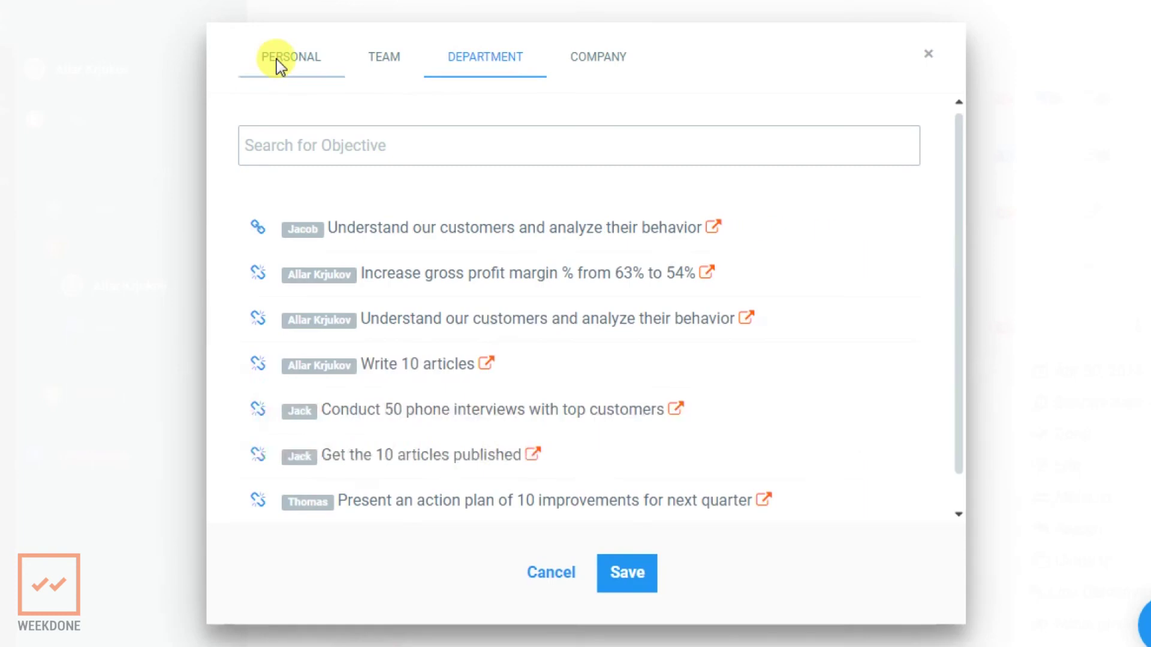
{"action": "left_click", "coordinate": [262, 272]}
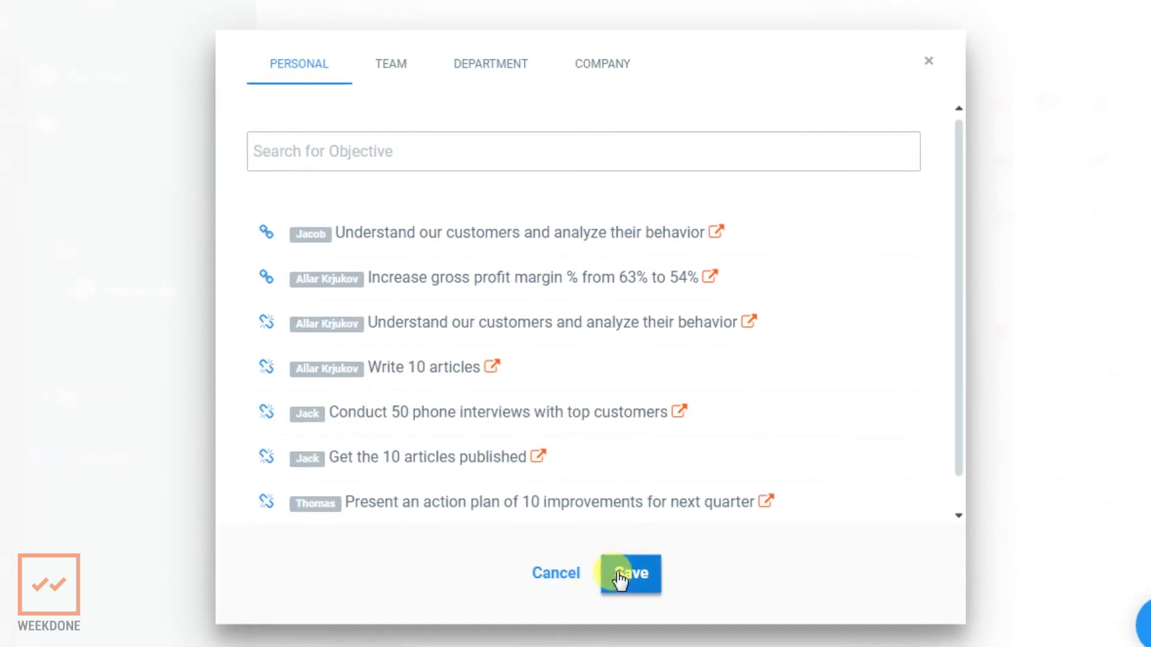
{"action": "left_click", "coordinate": [621, 573]}
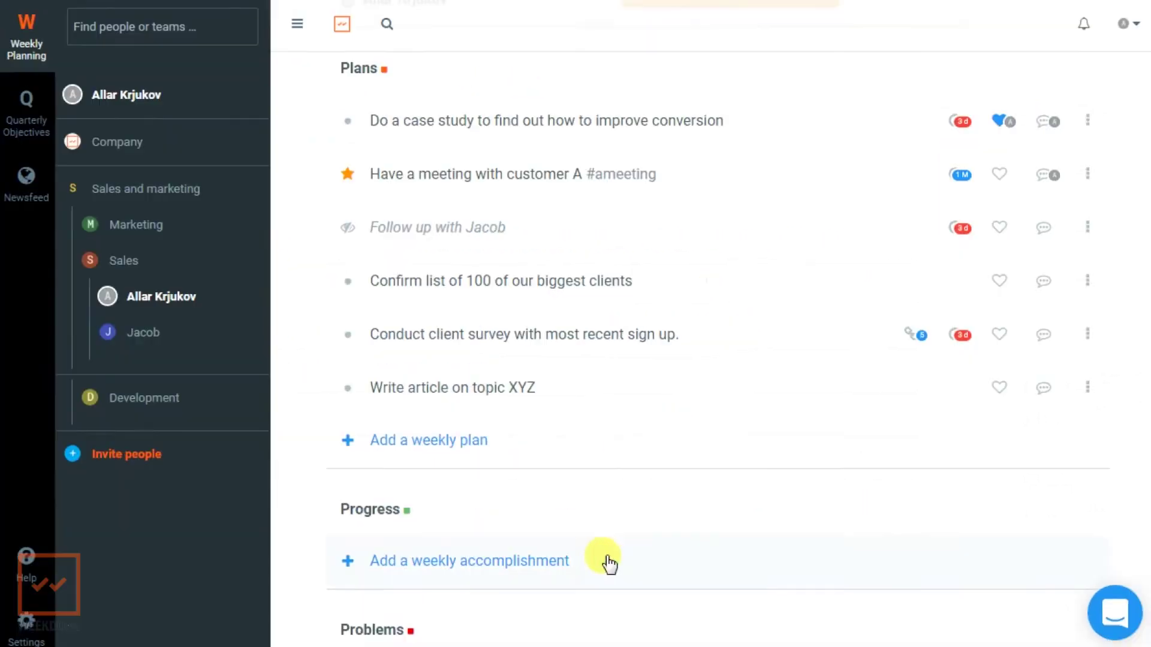
Set the online client surveys key result to 4 clients and the customer journey result to 22%
{"action": "left_click", "coordinate": [24, 120]}
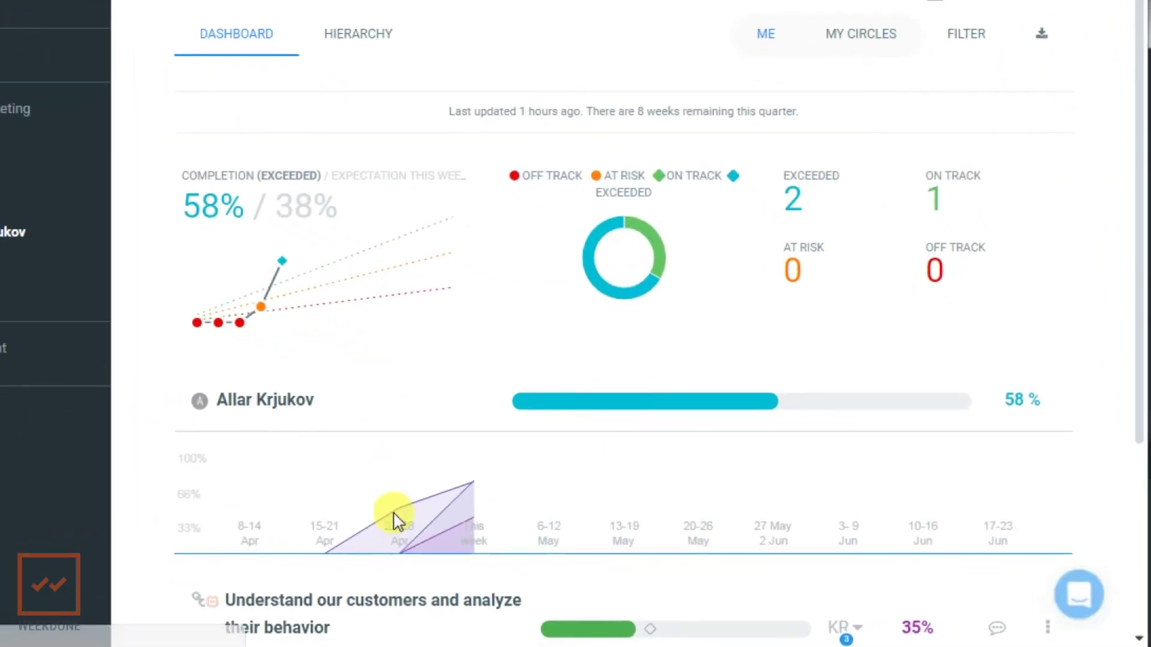
{"action": "left_click", "coordinate": [641, 581]}
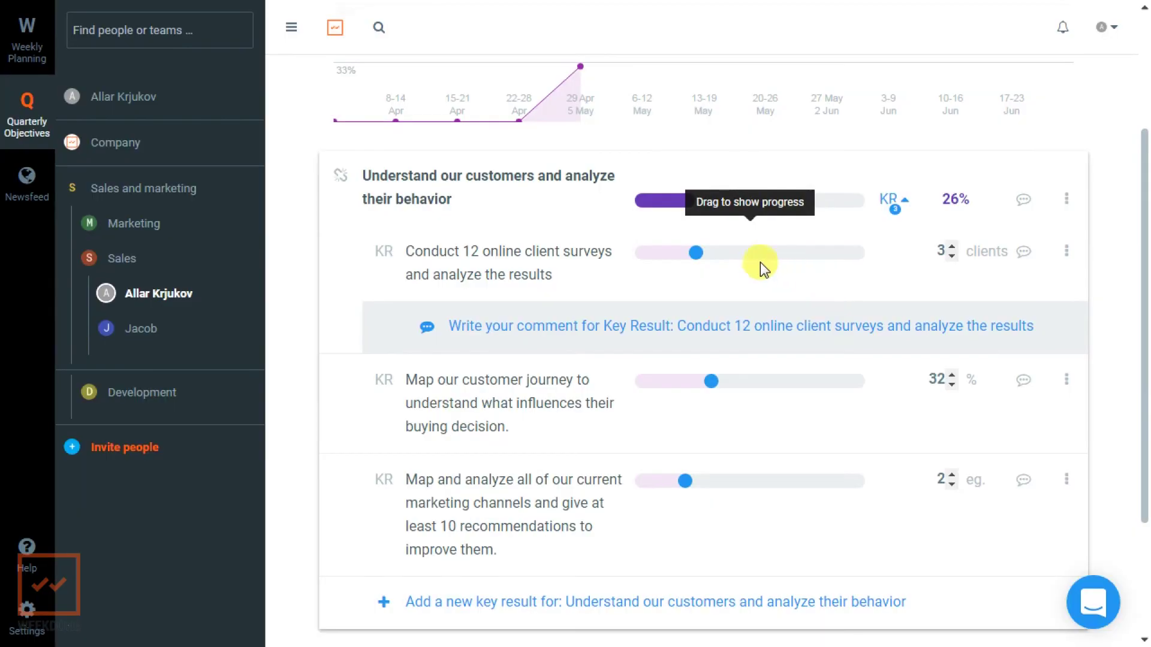
{"action": "left_click", "coordinate": [696, 254]}
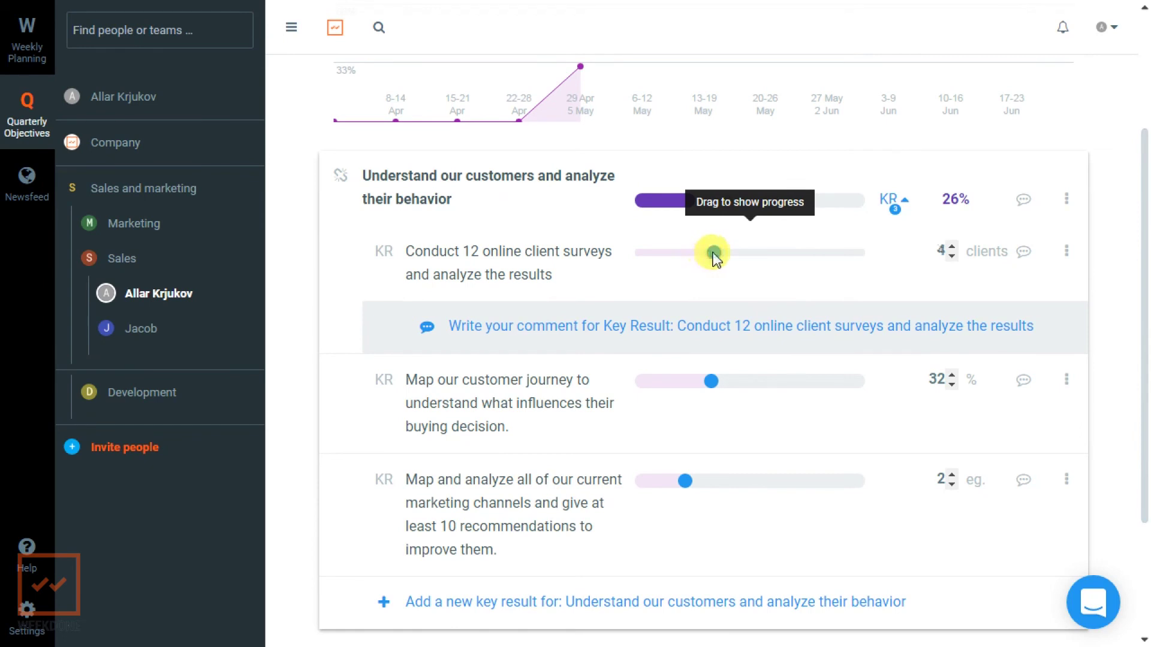
{"action": "left_click_drag", "start_coordinate": [713, 256], "coordinate": [713, 255]}
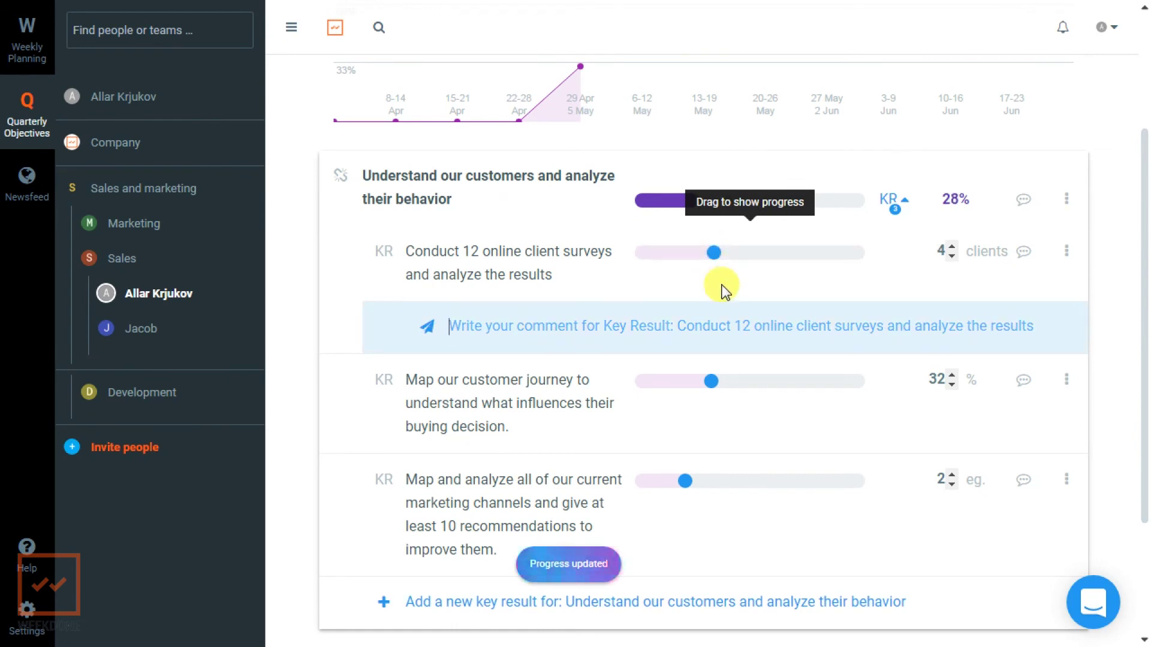
{"action": "scroll", "coordinate": [722, 291], "scroll_direction": "down", "scroll_amount": 1}
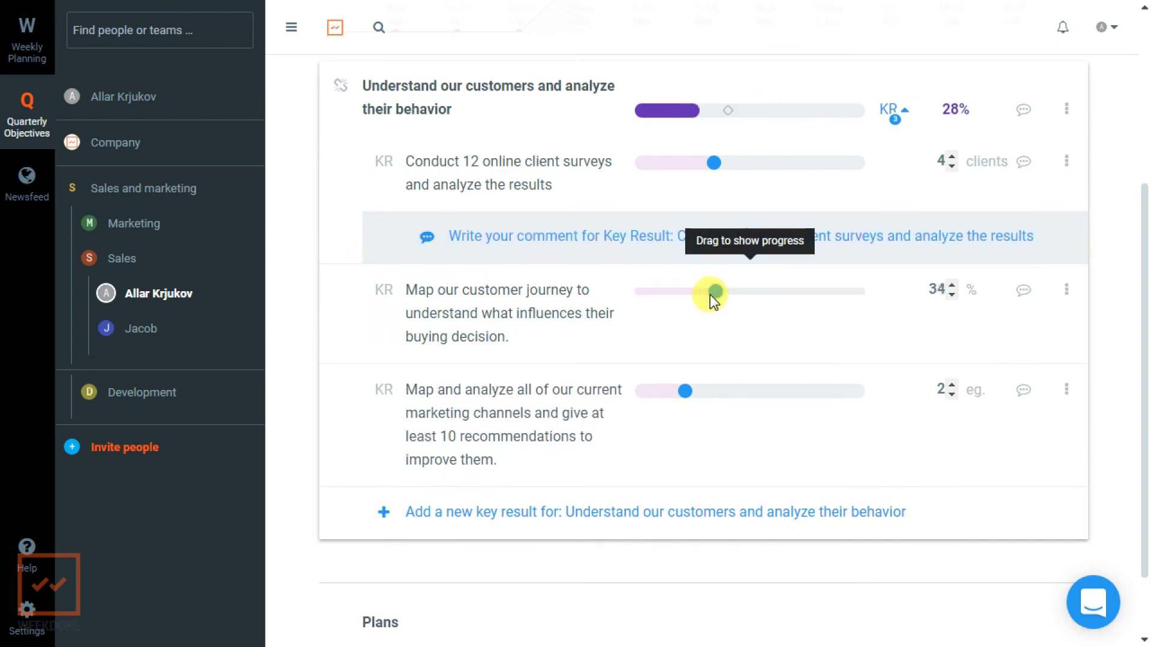
{"action": "left_click_drag", "start_coordinate": [691, 293], "coordinate": [688, 293]}
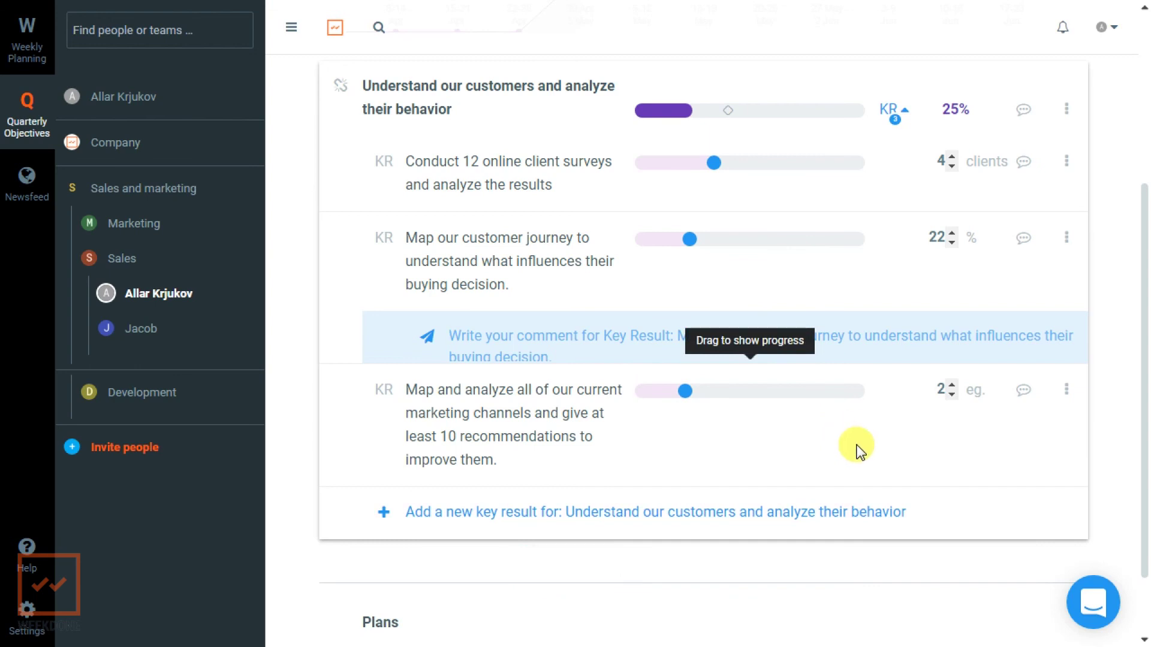
{"action": "left_click_drag", "start_coordinate": [1142, 387], "coordinate": [1146, 270]}
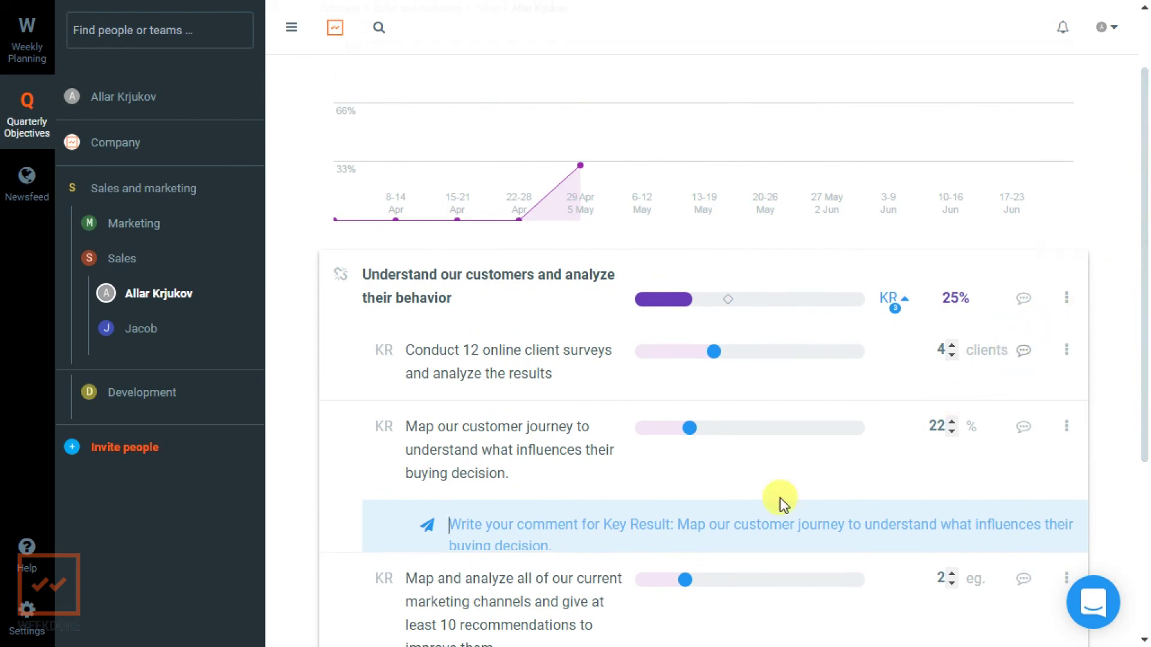
Open the 'Conversations with Weekdone' support chat panel showing two recent conversations
{"action": "scroll", "coordinate": [1143, 256], "scroll_direction": "down", "scroll_amount": 3}
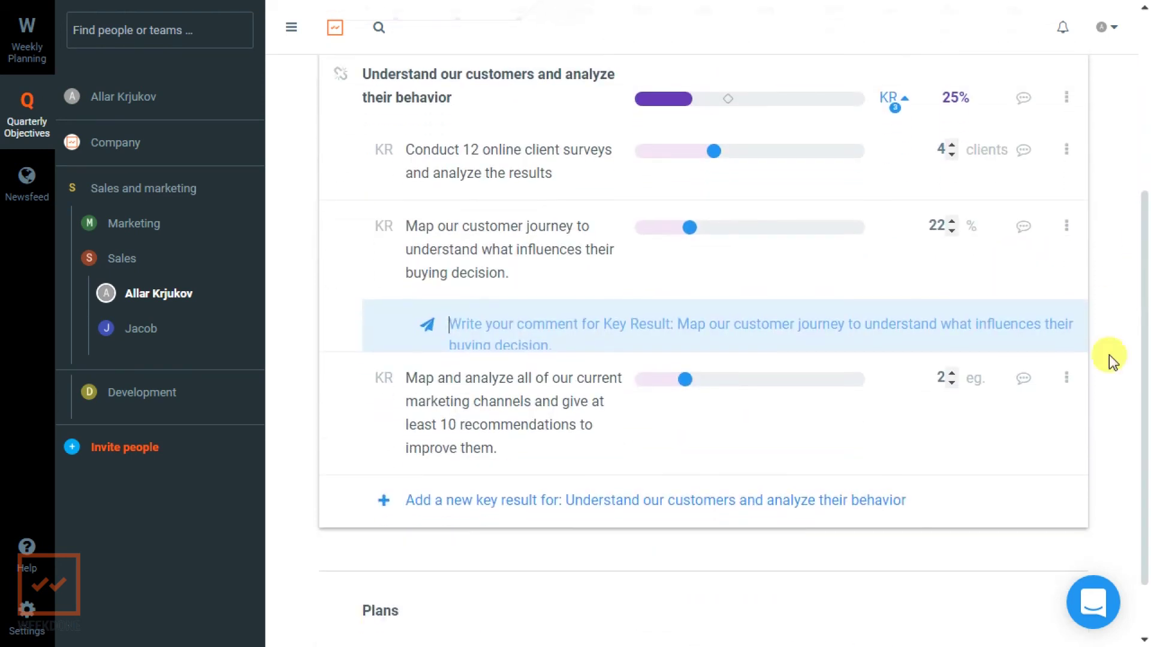
{"action": "left_click", "coordinate": [1079, 594]}
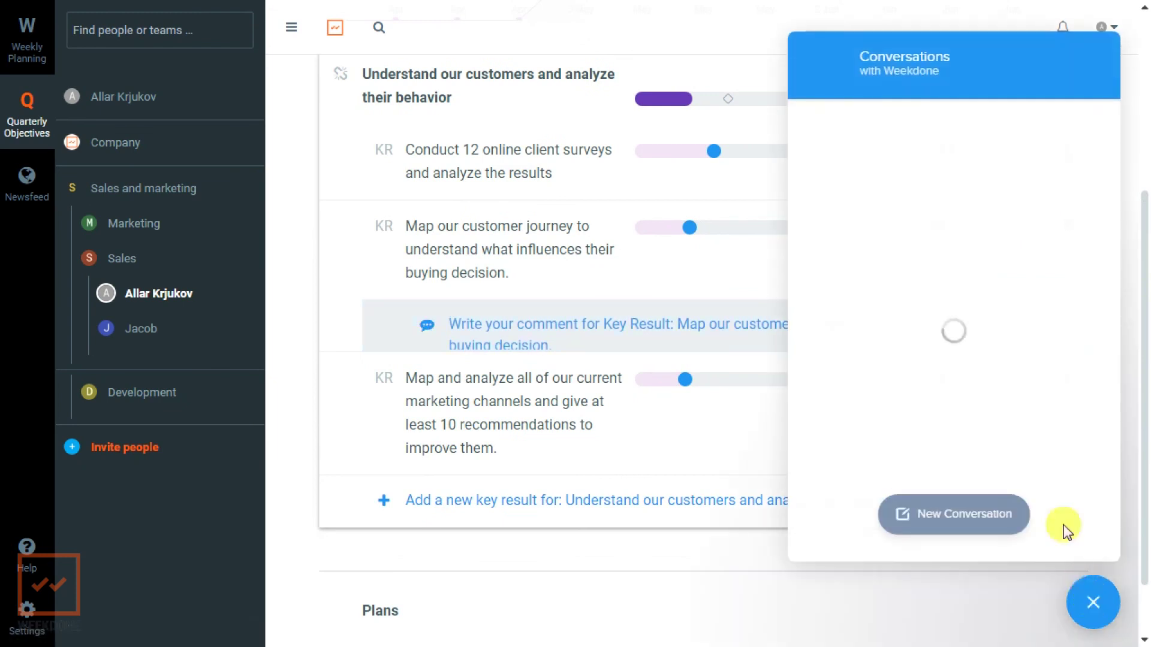